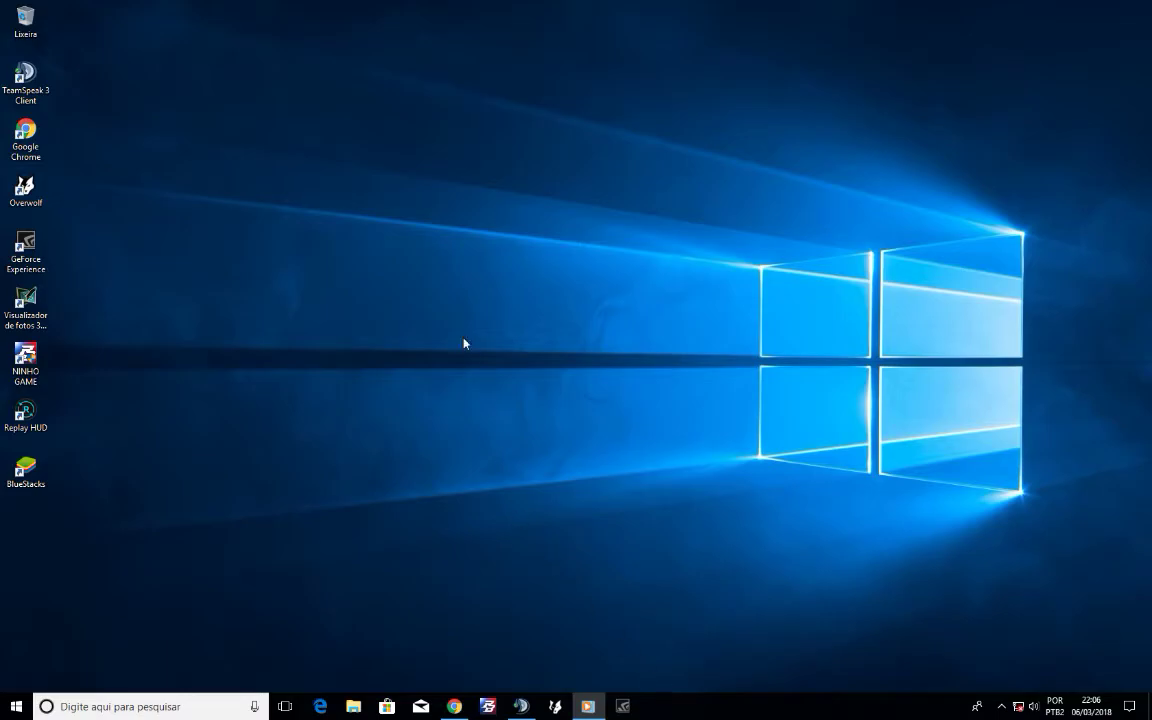
pyautogui.click(494, 327)
pyautogui.rightClick(421, 290)
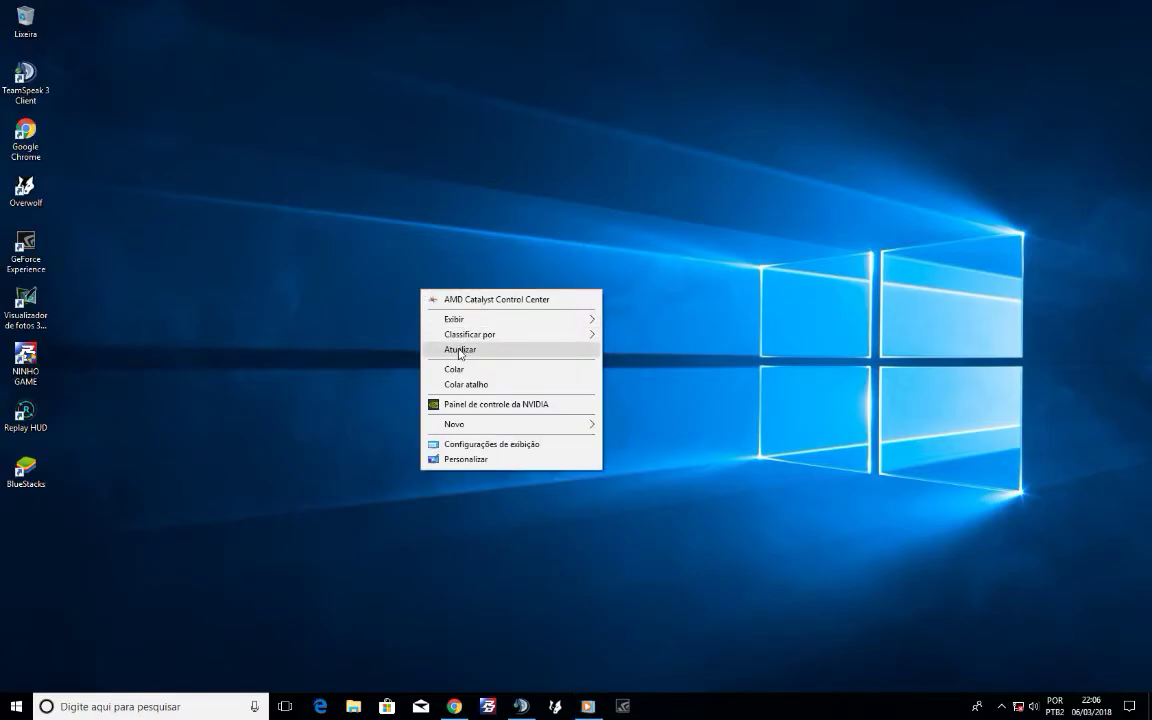
pyautogui.click(460, 352)
pyautogui.rightClick(356, 305)
pyautogui.click(427, 364)
pyautogui.rightClick(321, 308)
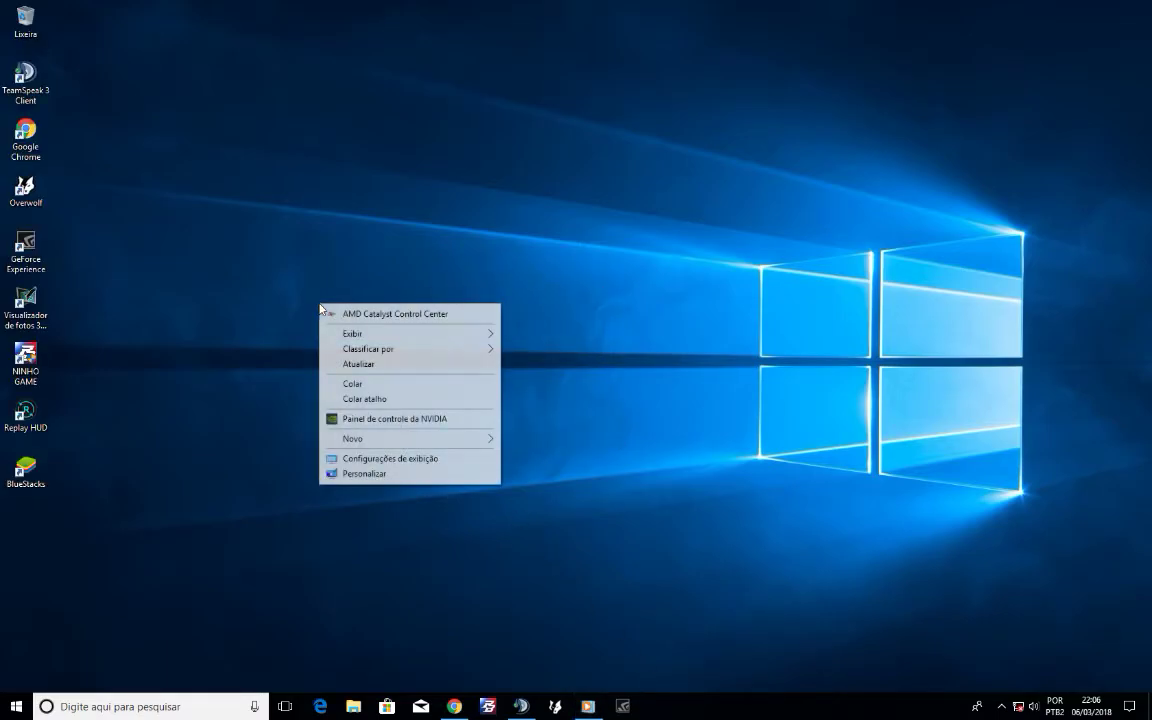
pyautogui.click(390, 364)
pyautogui.rightClick(265, 298)
pyautogui.rightClick(264, 296)
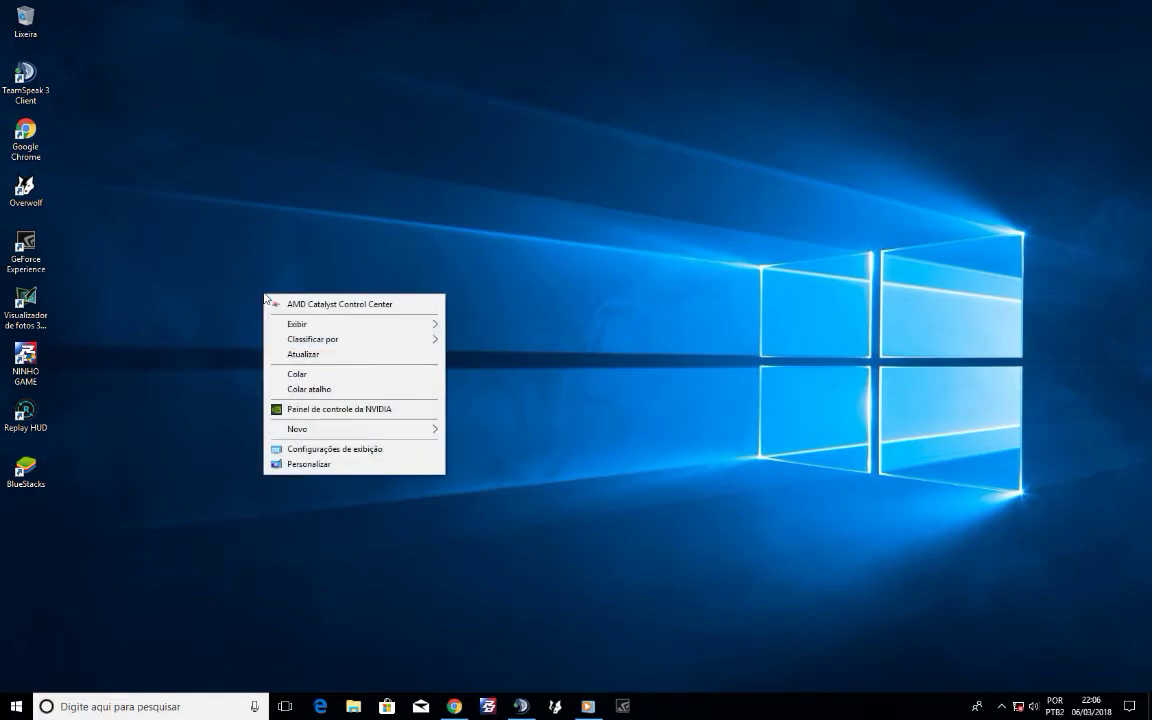
pyautogui.click(377, 360)
pyautogui.rightClick(308, 259)
pyautogui.click(390, 320)
pyautogui.rightClick(316, 270)
pyautogui.click(385, 327)
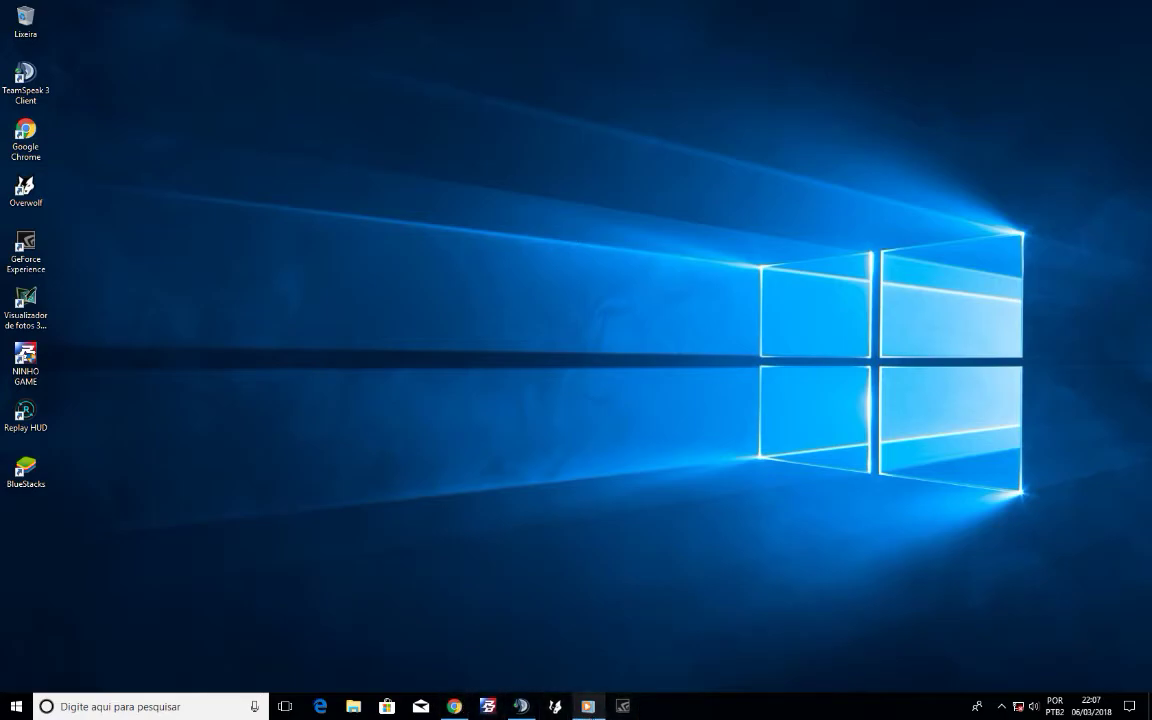
# - Switch to the media player, go back to the previous track, and minimize the player
pyautogui.click(588, 706)
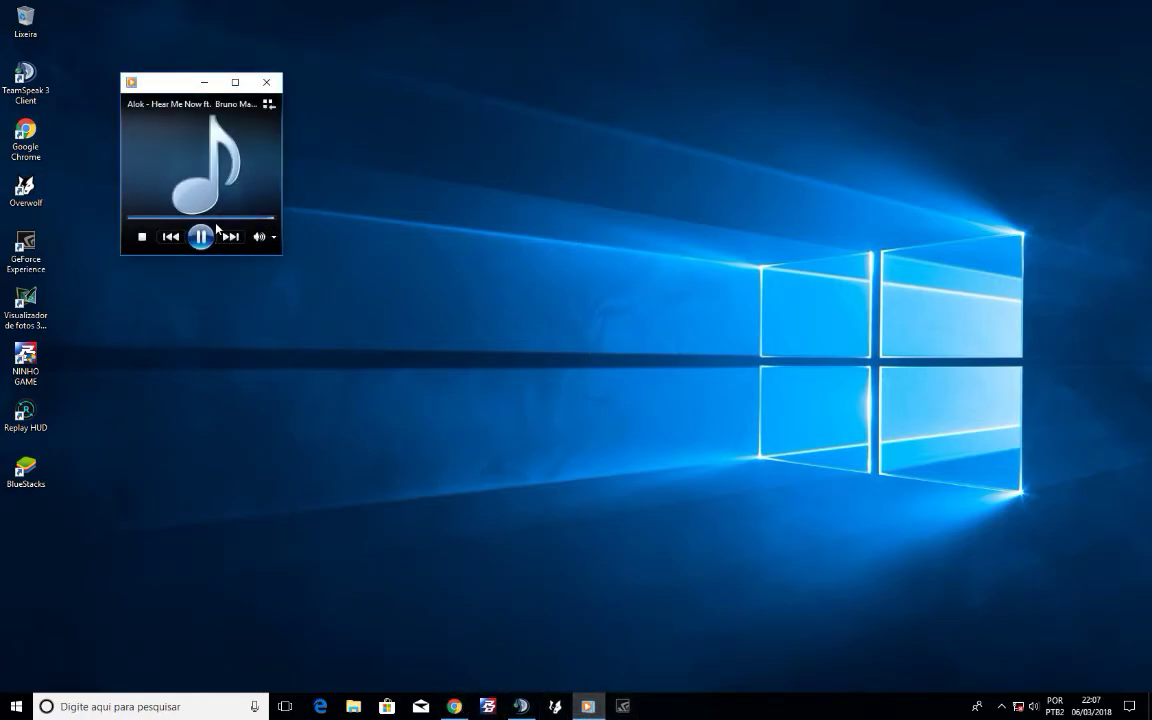
pyautogui.click(170, 236)
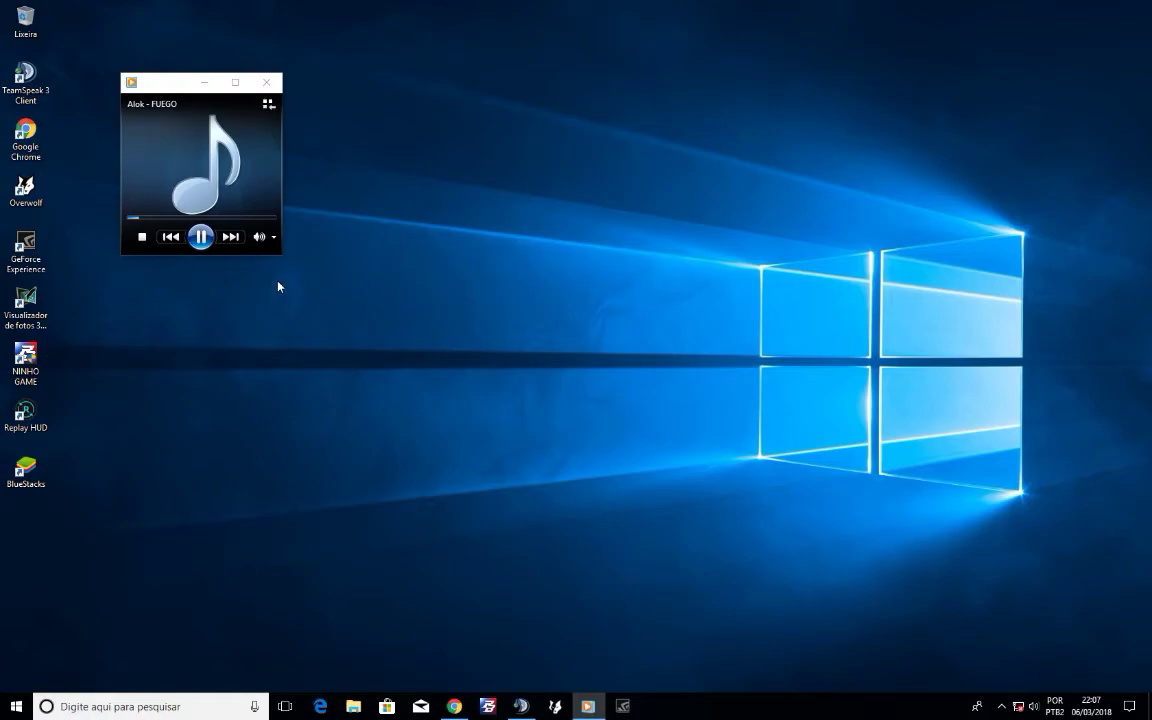
pyautogui.click(204, 82)
pyautogui.rightClick(307, 169)
pyautogui.click(386, 219)
pyautogui.rightClick(352, 213)
pyautogui.click(437, 267)
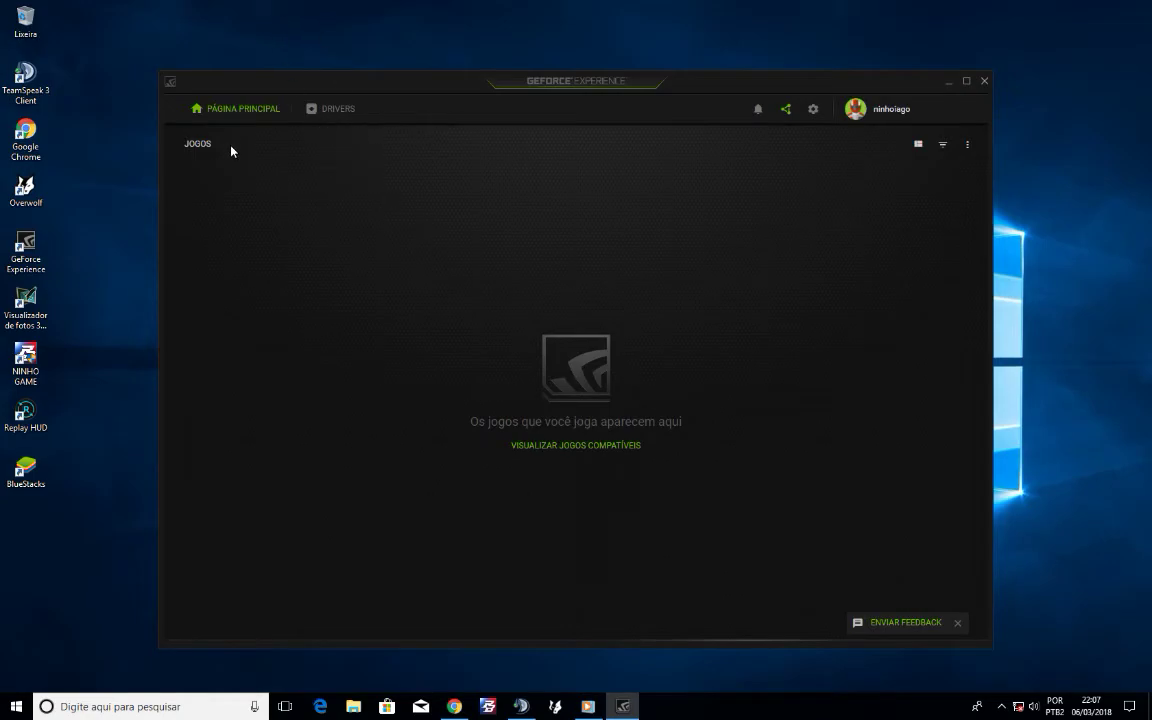
# - Open the GeForce Experience in-game overlay settings and review the HUD layout options for the status indicator and FPS counter
pyautogui.click(813, 110)
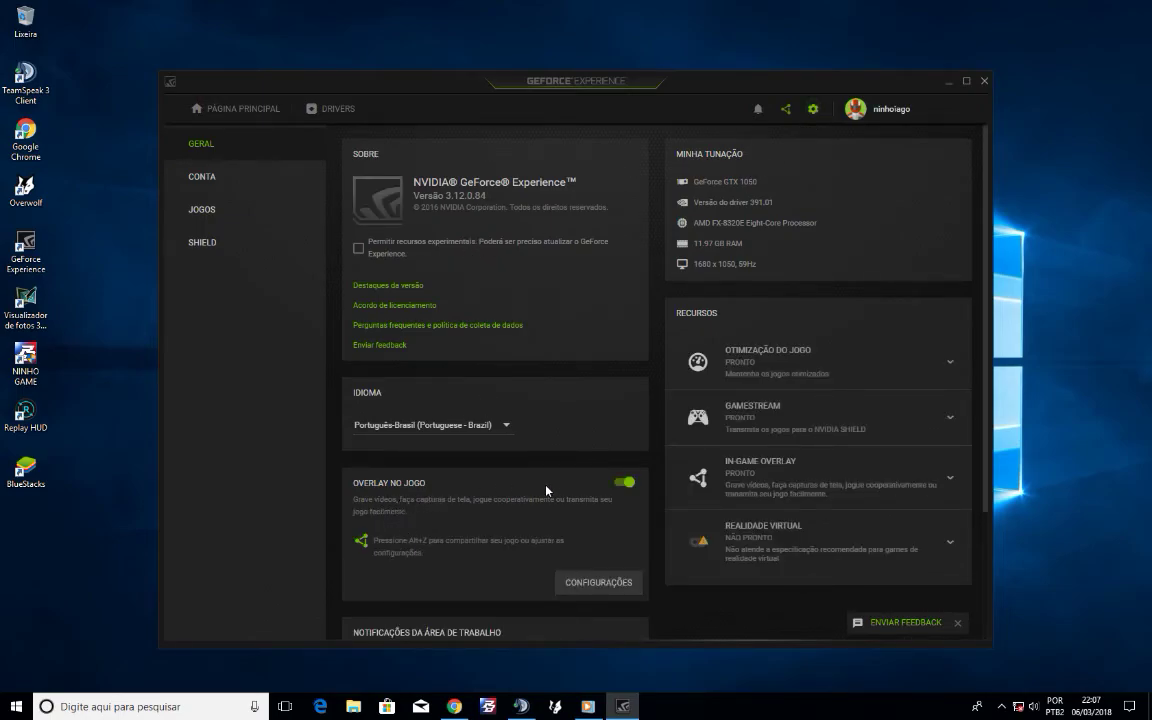
pyautogui.click(584, 575)
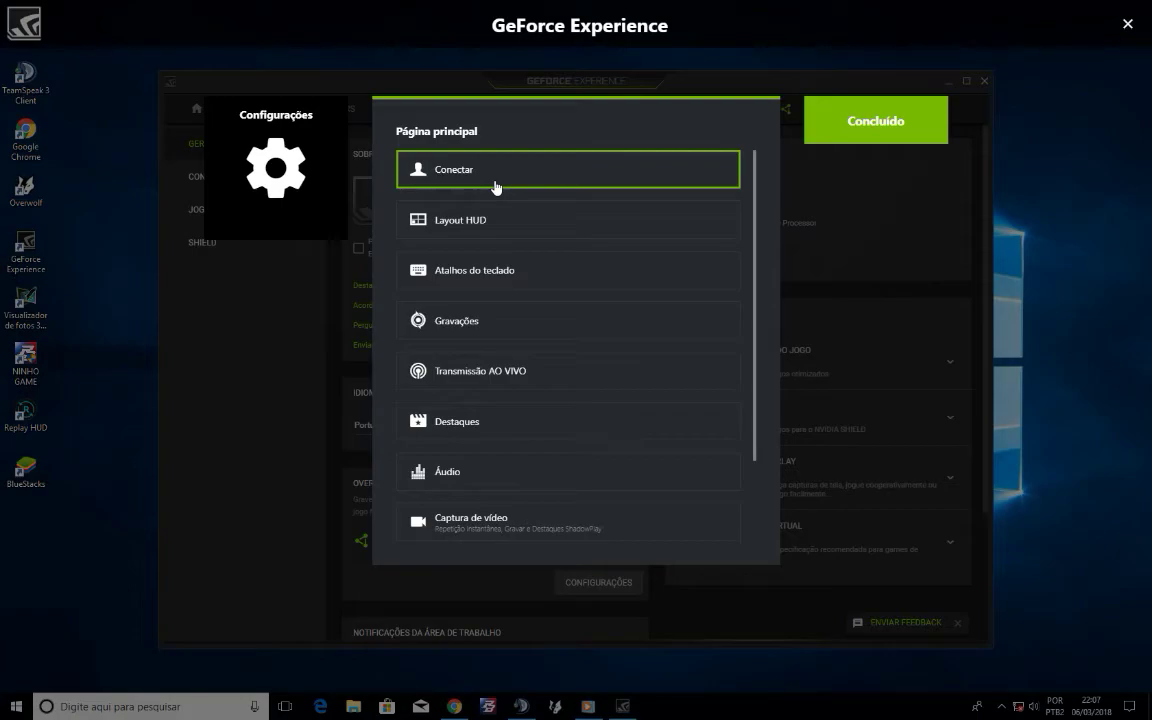
pyautogui.click(499, 222)
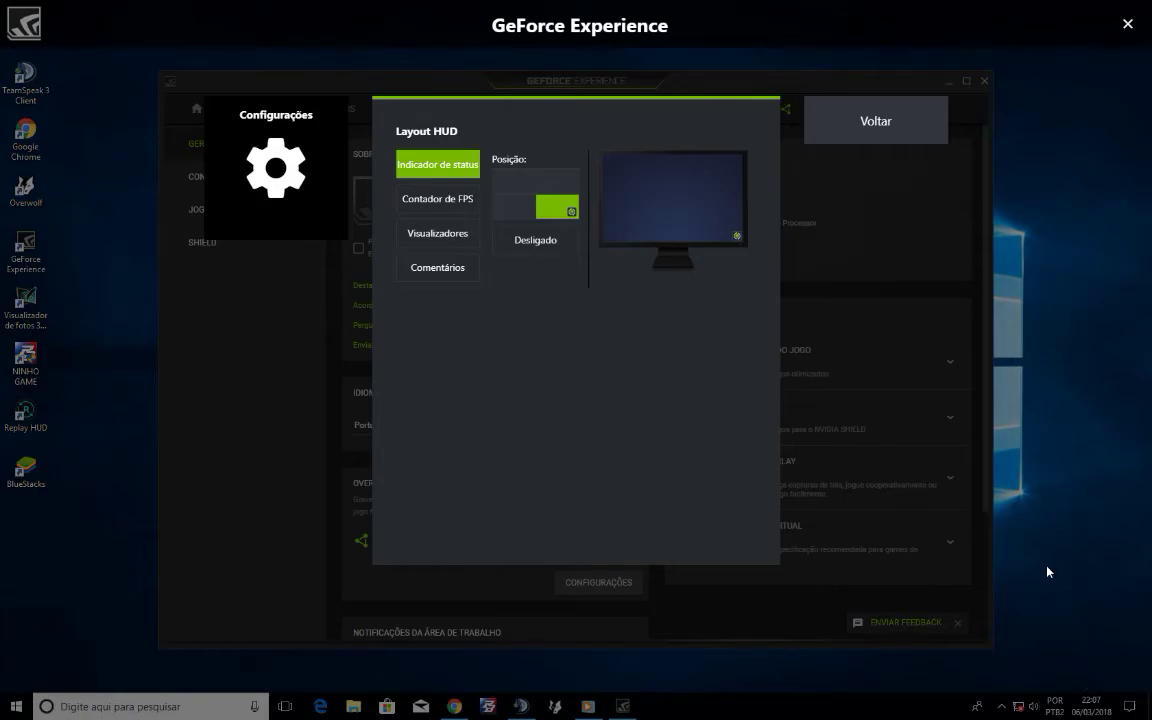
pyautogui.click(445, 205)
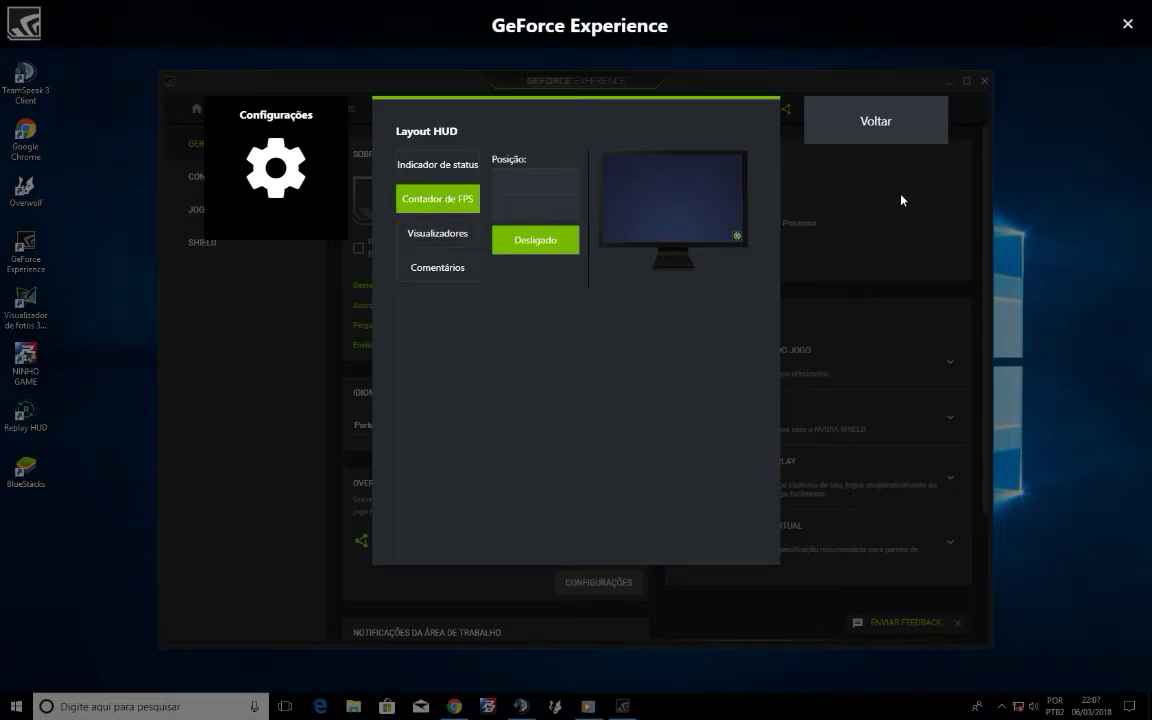
pyautogui.click(895, 128)
pyautogui.click(463, 230)
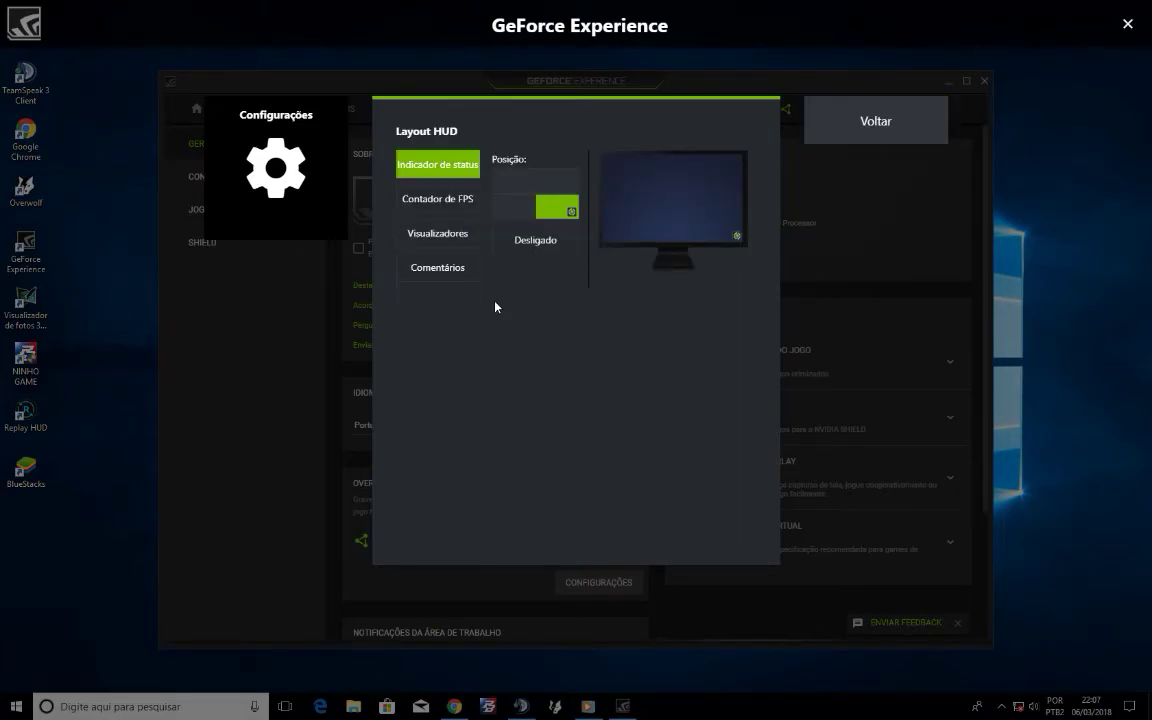
pyautogui.click(874, 121)
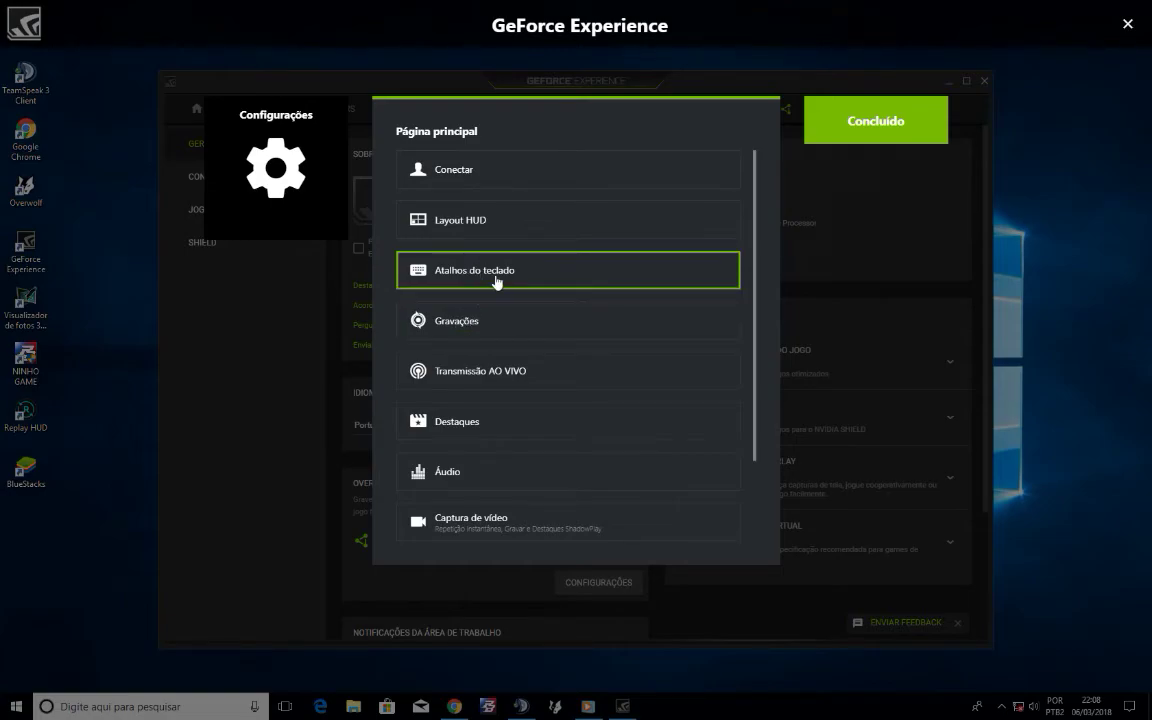
# - Review the overlay's keyboard shortcuts for general, capture, recording and broadcast functions, and return to the settings list
pyautogui.click(513, 273)
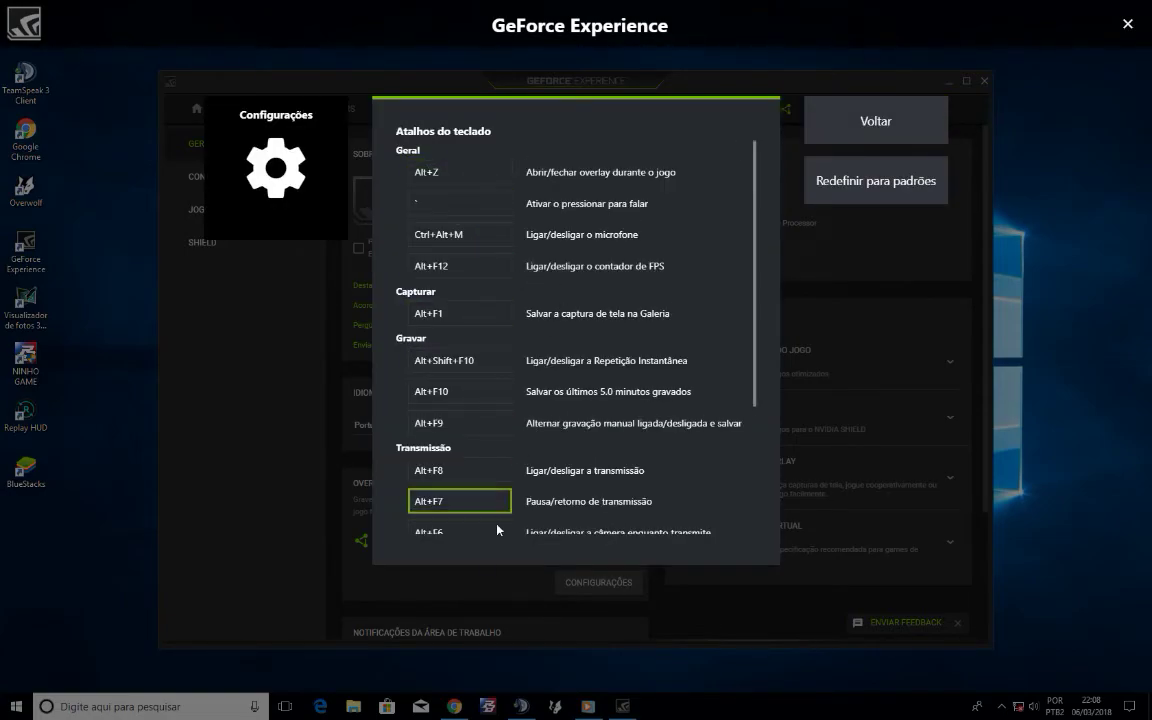
pyautogui.scroll(-1, 446, 480)
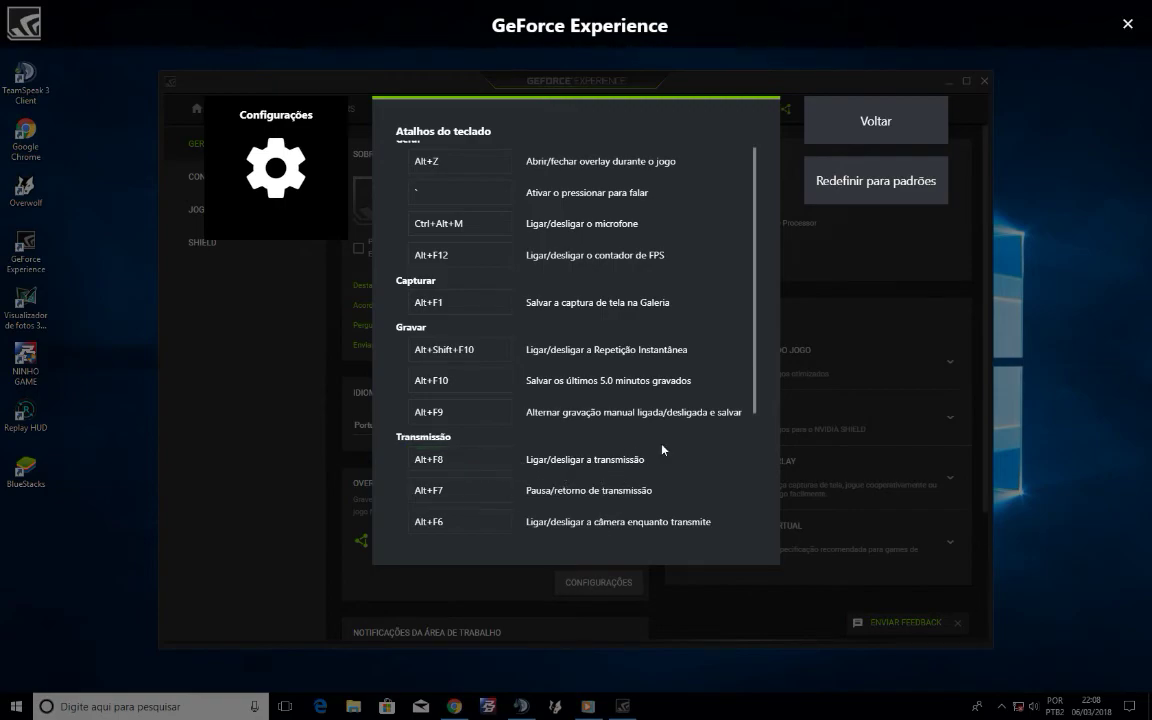
pyautogui.click(812, 123)
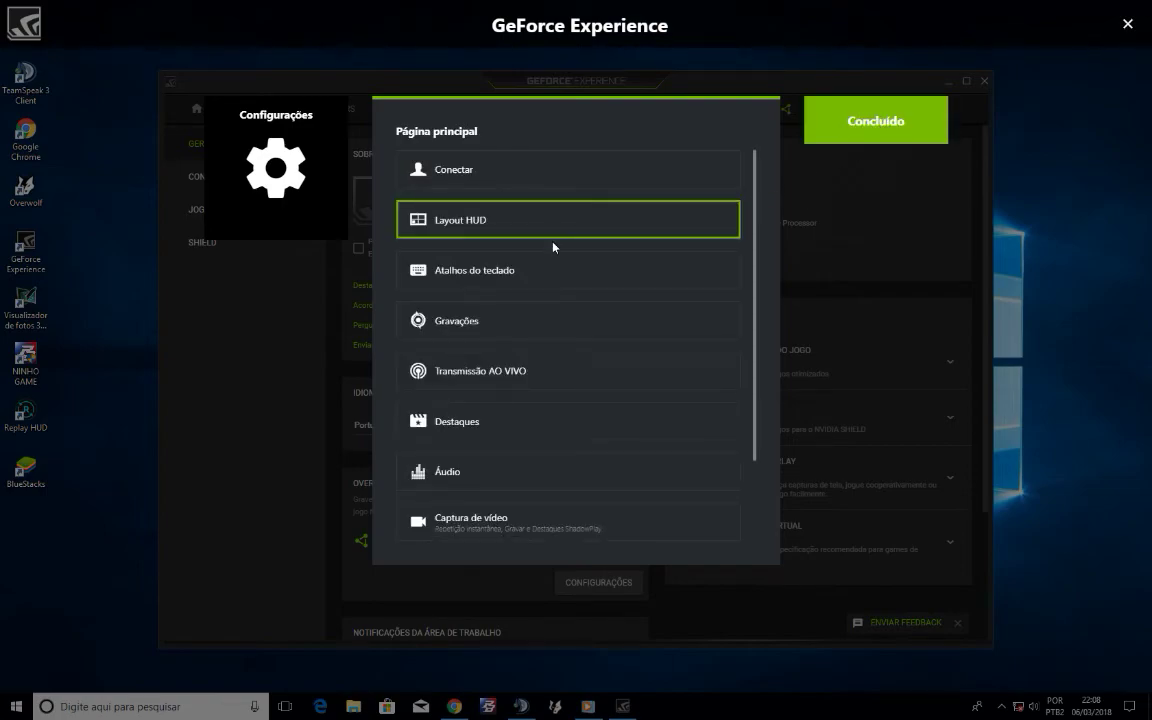
# - Check the recordings save locations, browse the videos folder, and return to the settings list without changing it
pyautogui.click(492, 331)
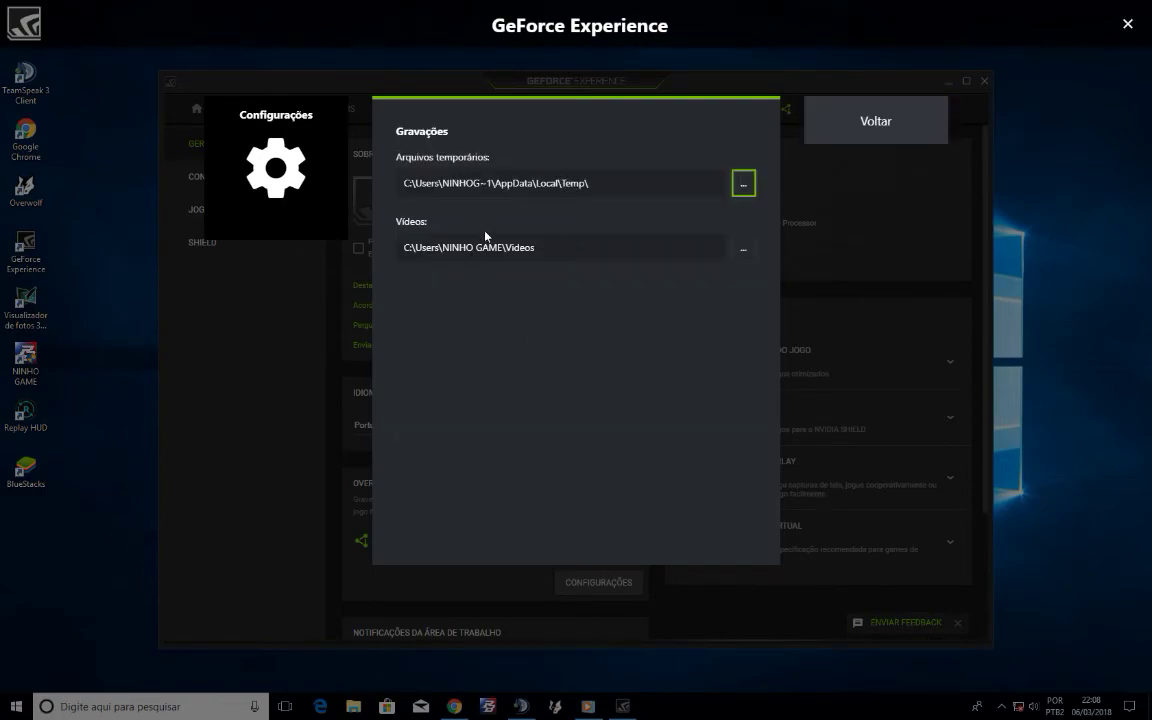
pyautogui.click(744, 249)
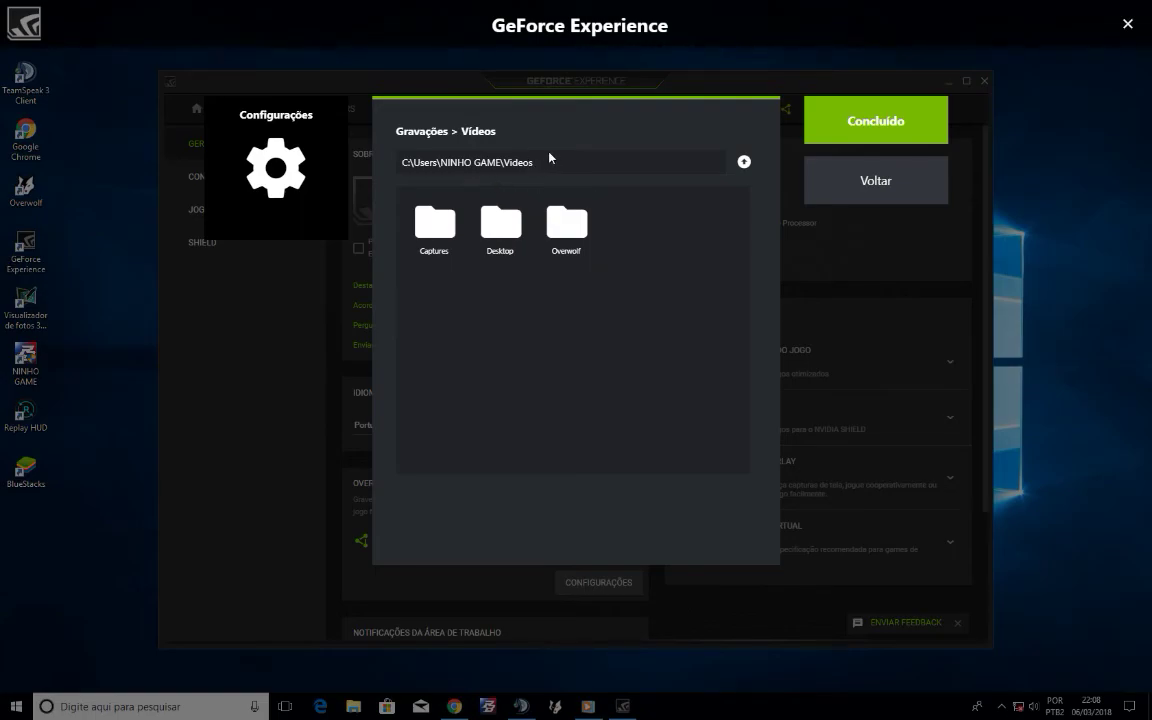
pyautogui.click(860, 197)
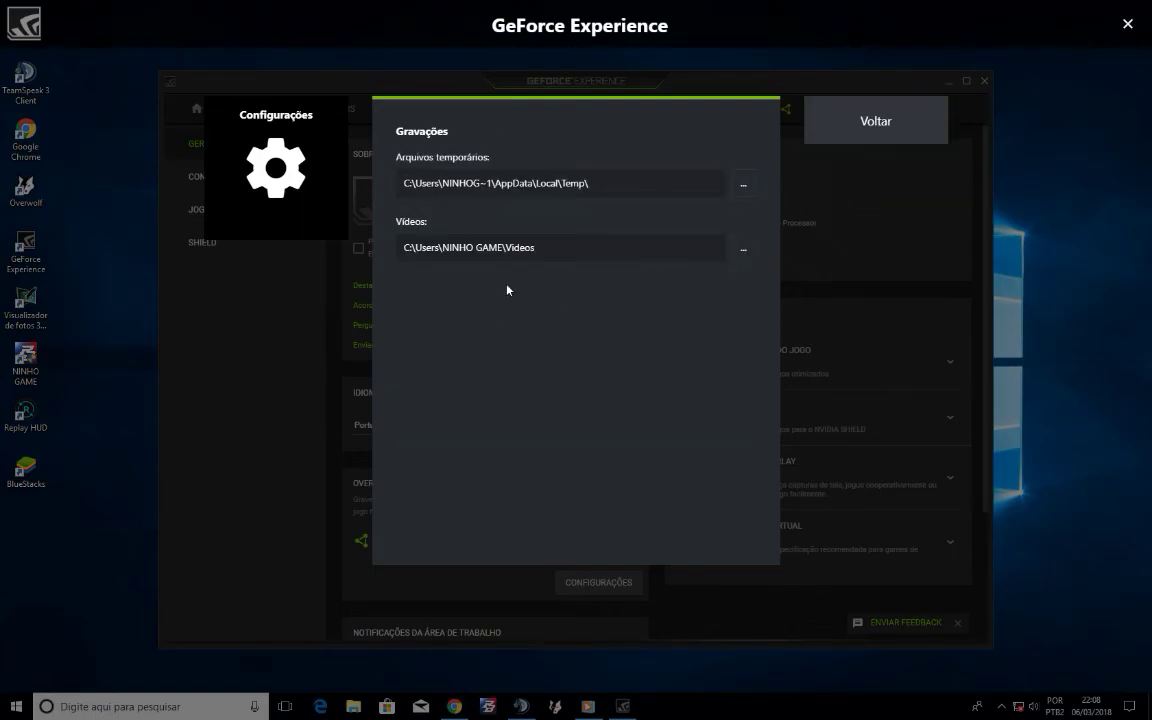
pyautogui.click(836, 141)
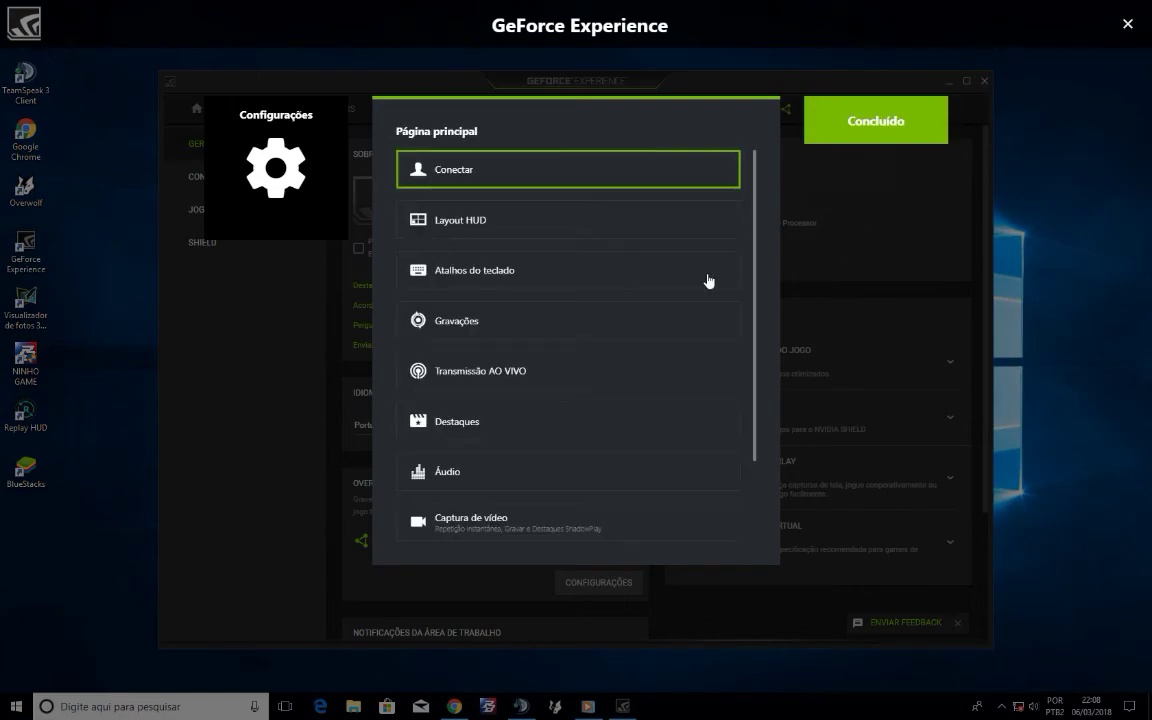
# - Set the Facebook live broadcast quality to Personalizado with a resolution of 720p HD
pyautogui.click(470, 381)
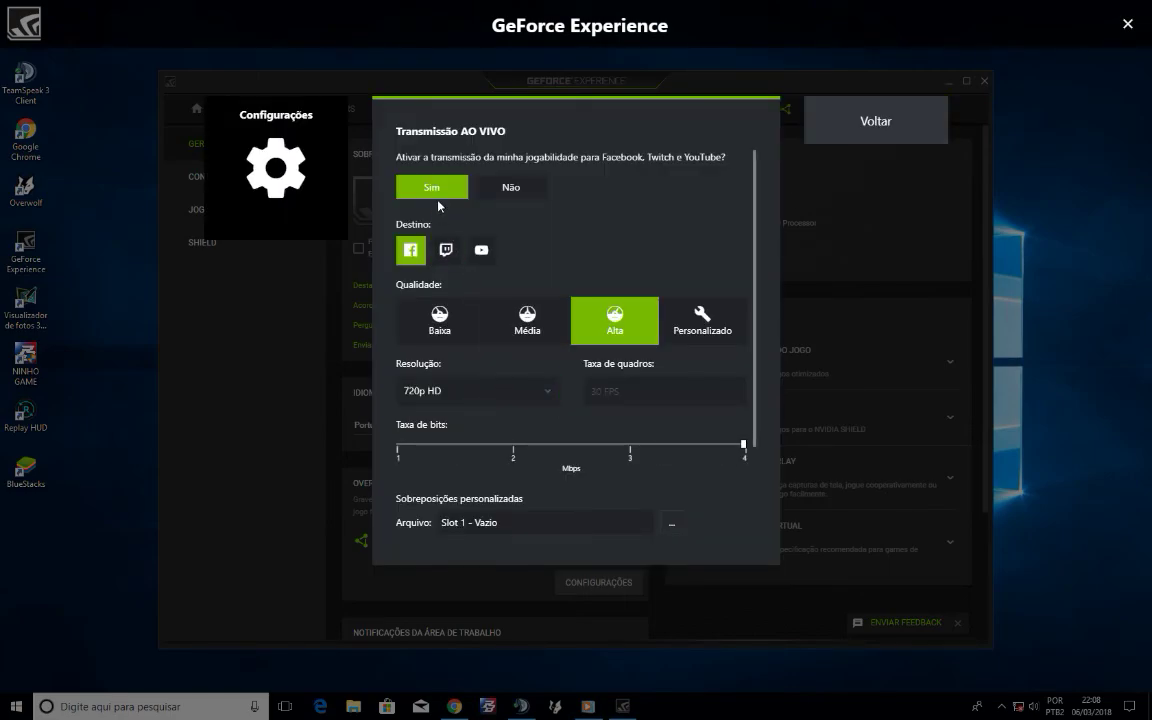
pyautogui.click(700, 325)
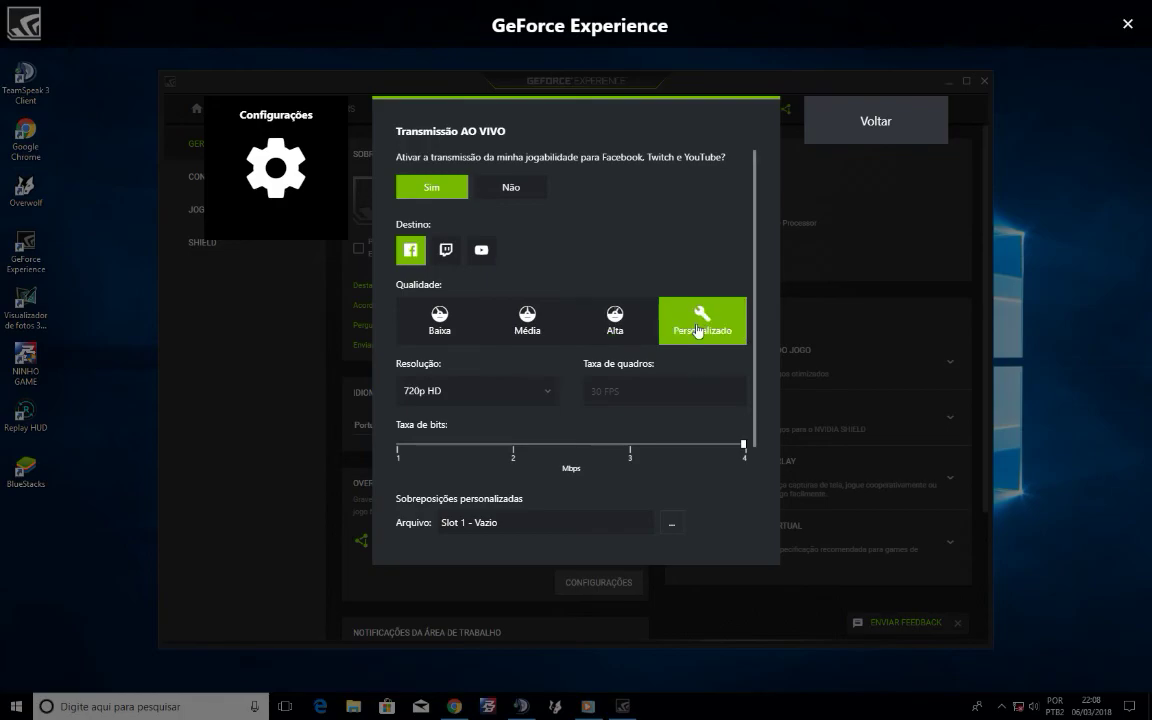
pyautogui.click(543, 393)
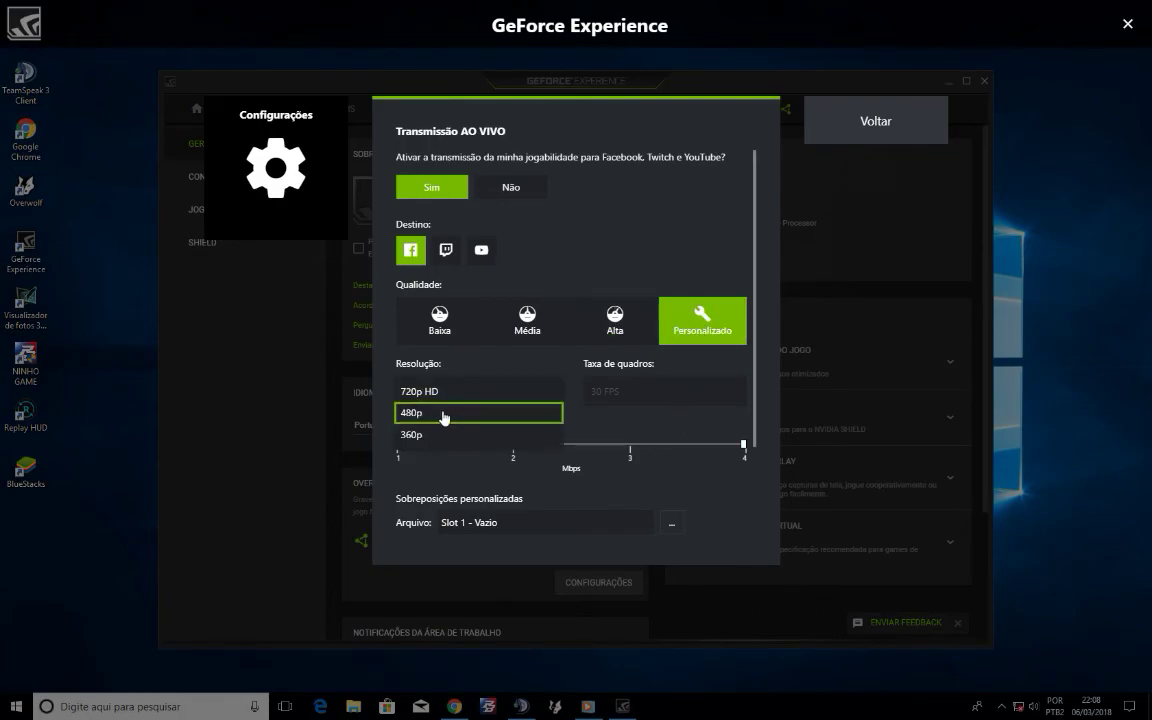
pyautogui.click(438, 397)
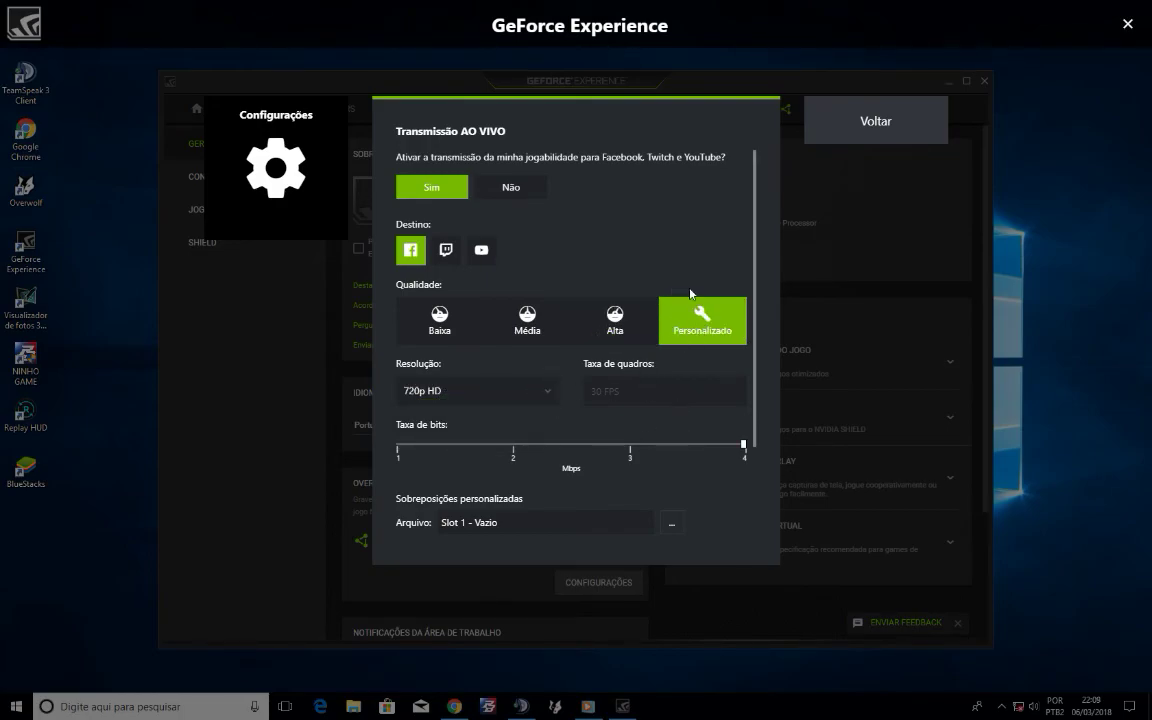
# - Choose YouTube as the live broadcast destination with 720p HD resolution and 30 FPS, and return to the settings list
pyautogui.click(484, 250)
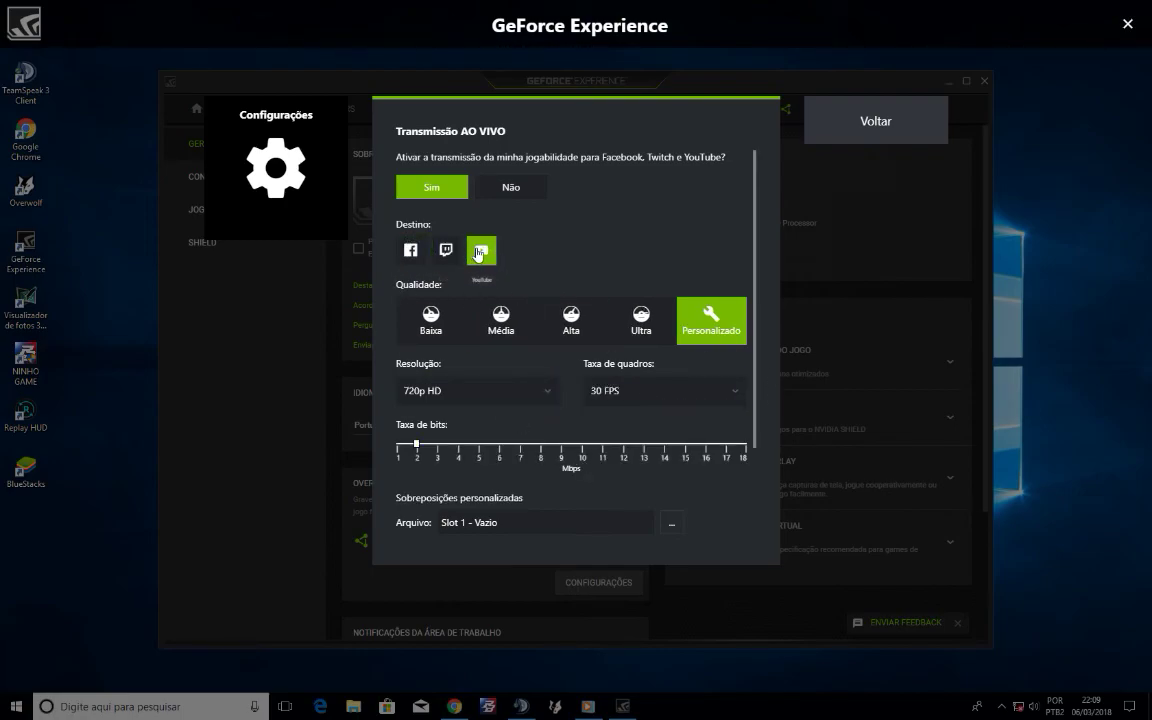
pyautogui.click(535, 397)
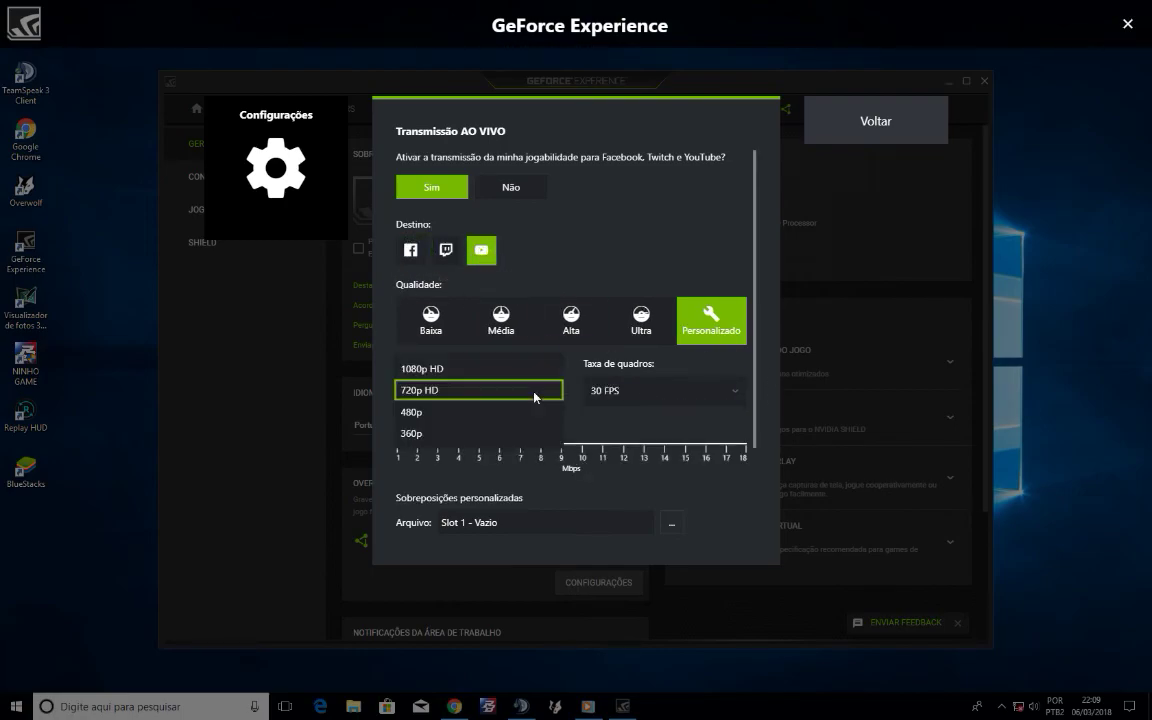
pyautogui.click(445, 391)
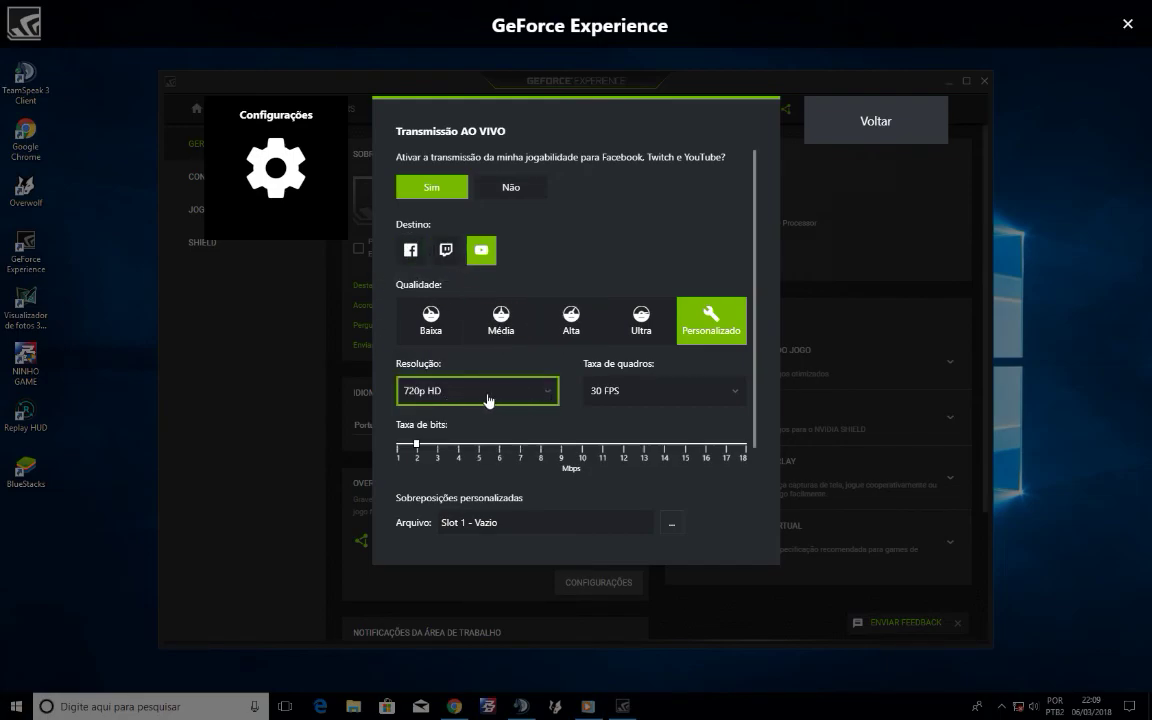
pyautogui.click(733, 398)
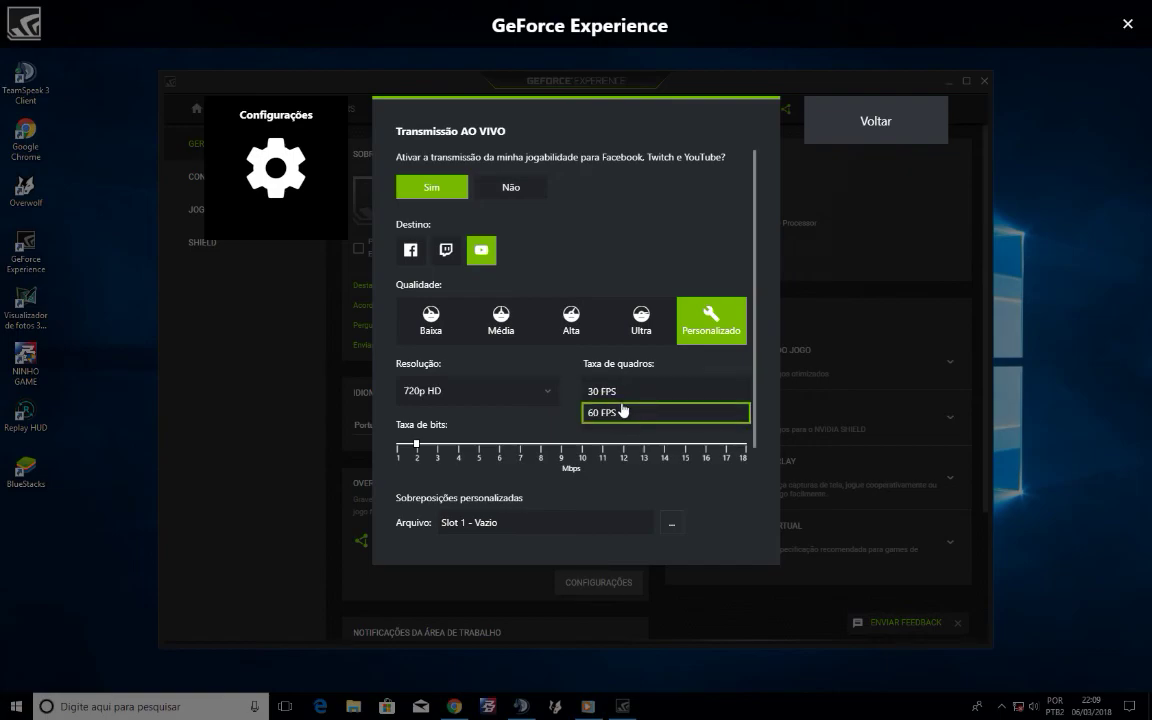
pyautogui.click(620, 391)
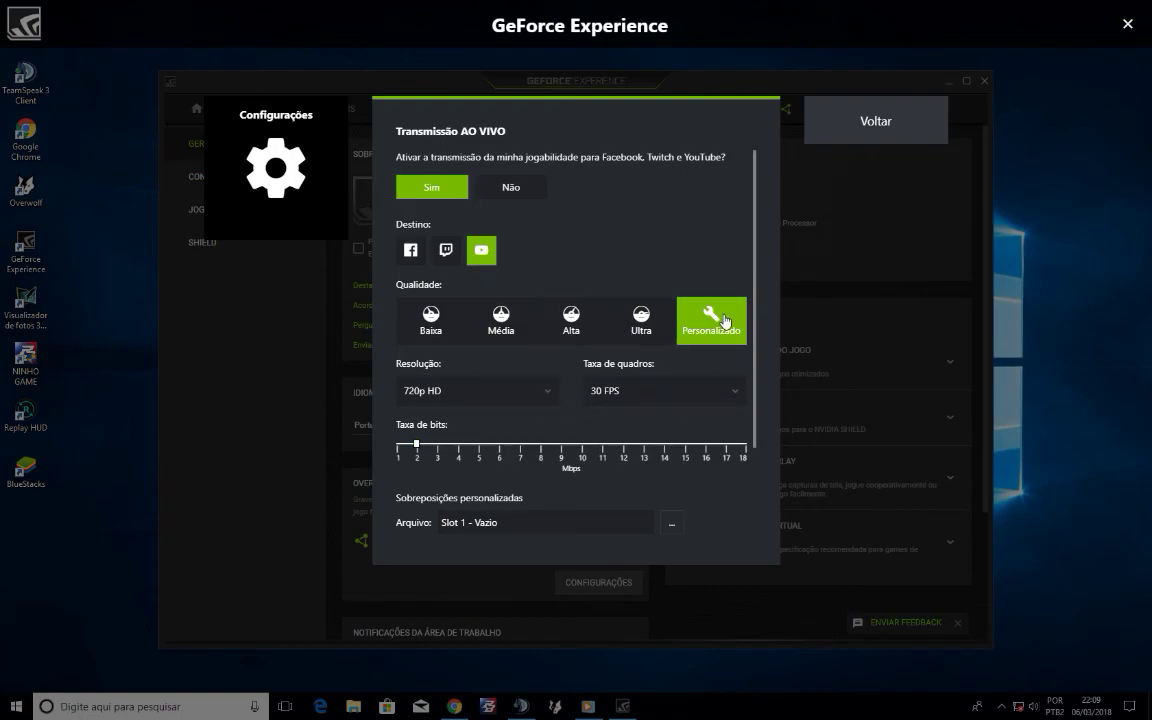
pyautogui.click(838, 128)
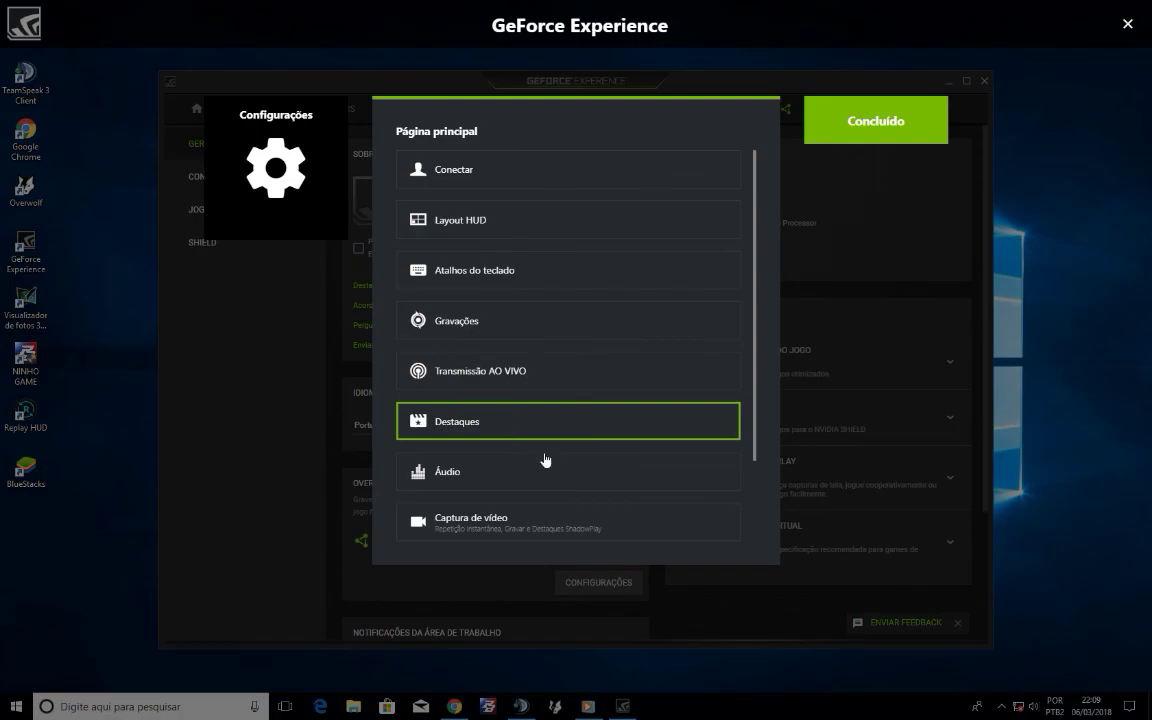
# - Review the overlay's audio volume settings and the video capture duration, quality, resolution and bit rate settings
pyautogui.click(500, 475)
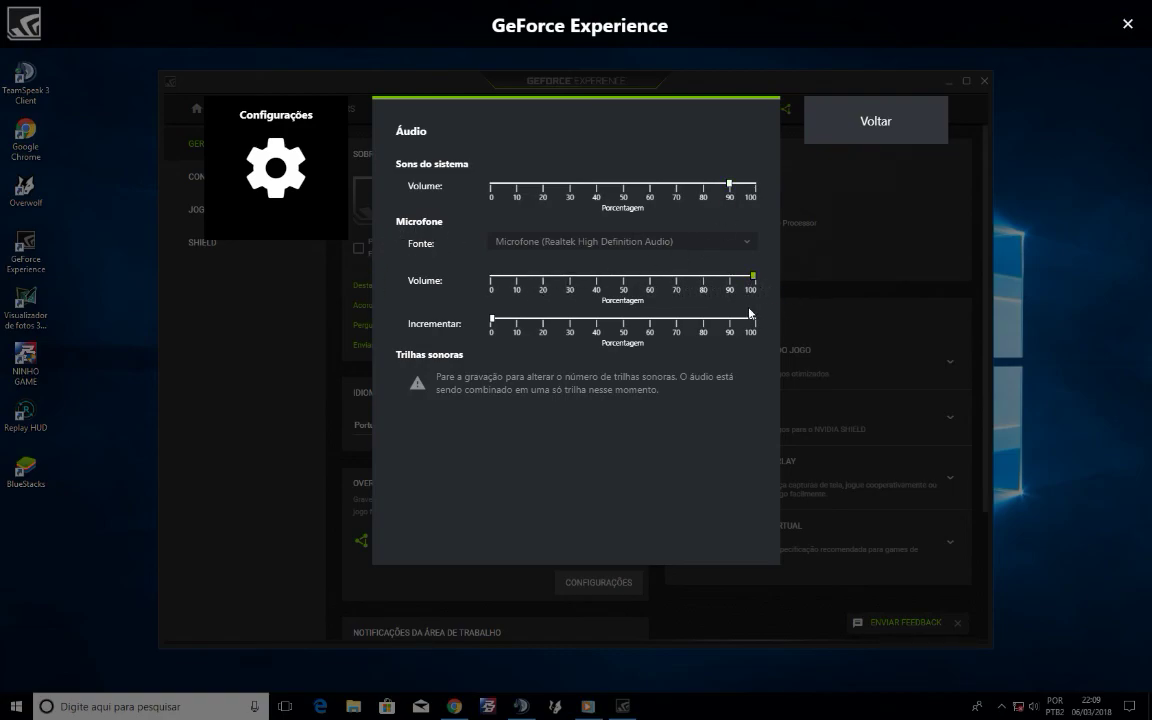
pyautogui.click(882, 134)
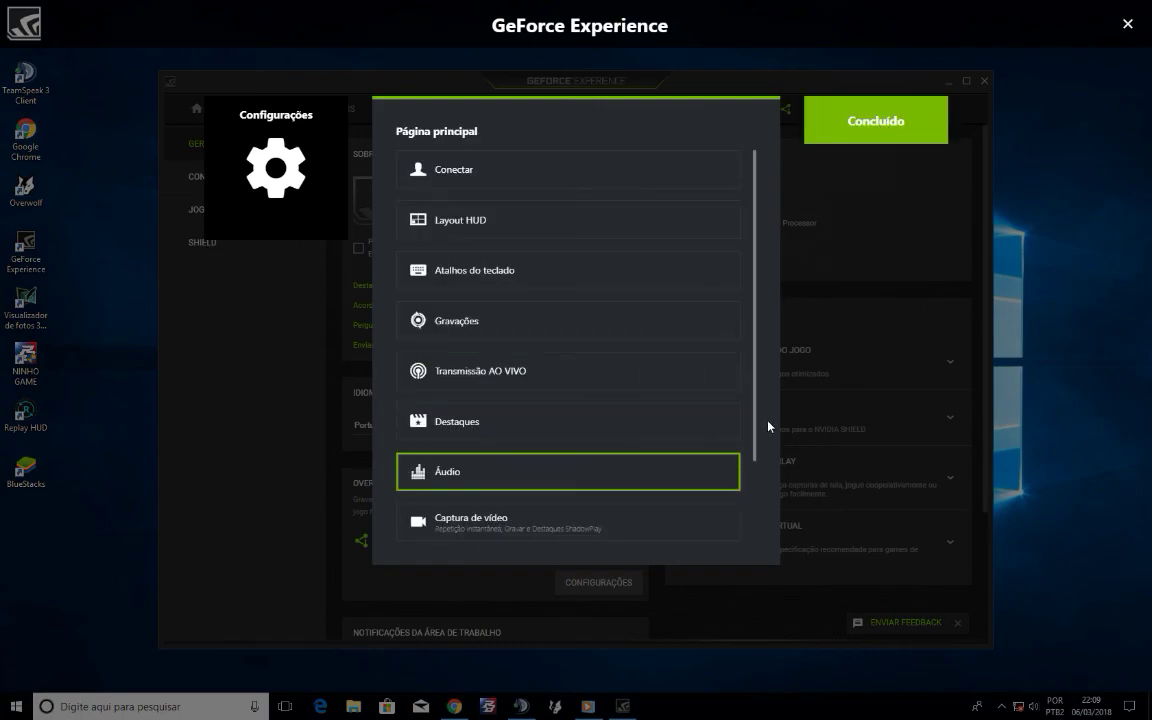
pyautogui.moveTo(753, 437); pyautogui.dragTo(748, 496)
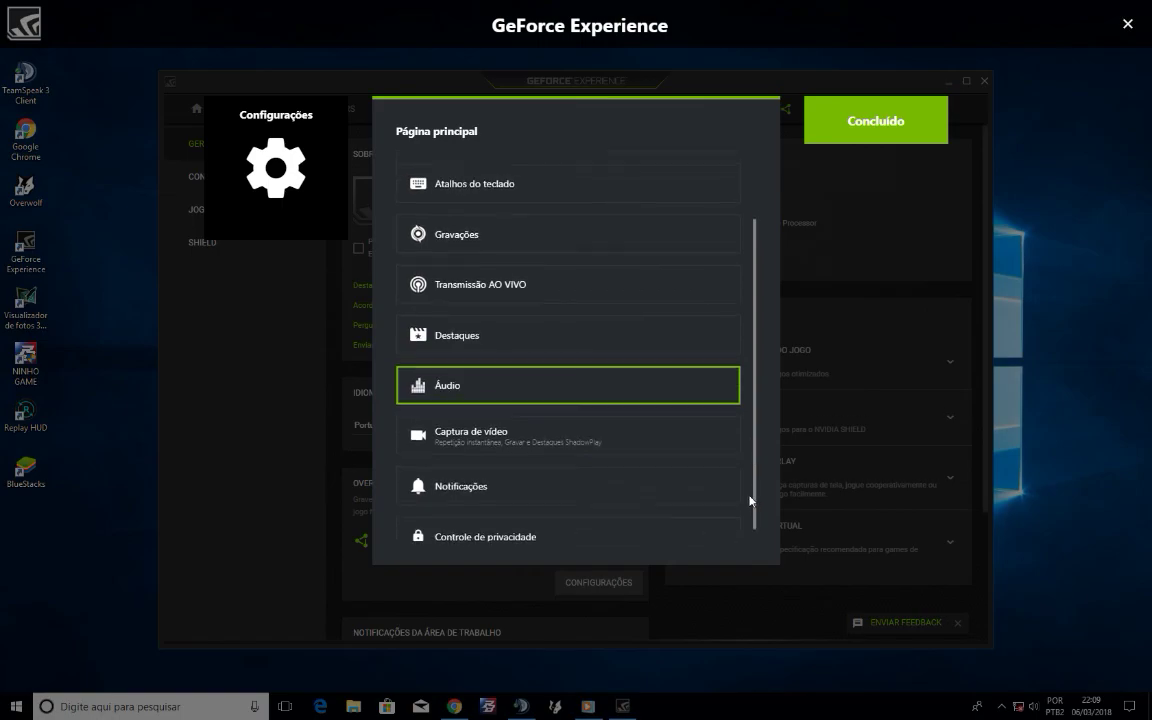
pyautogui.click(494, 434)
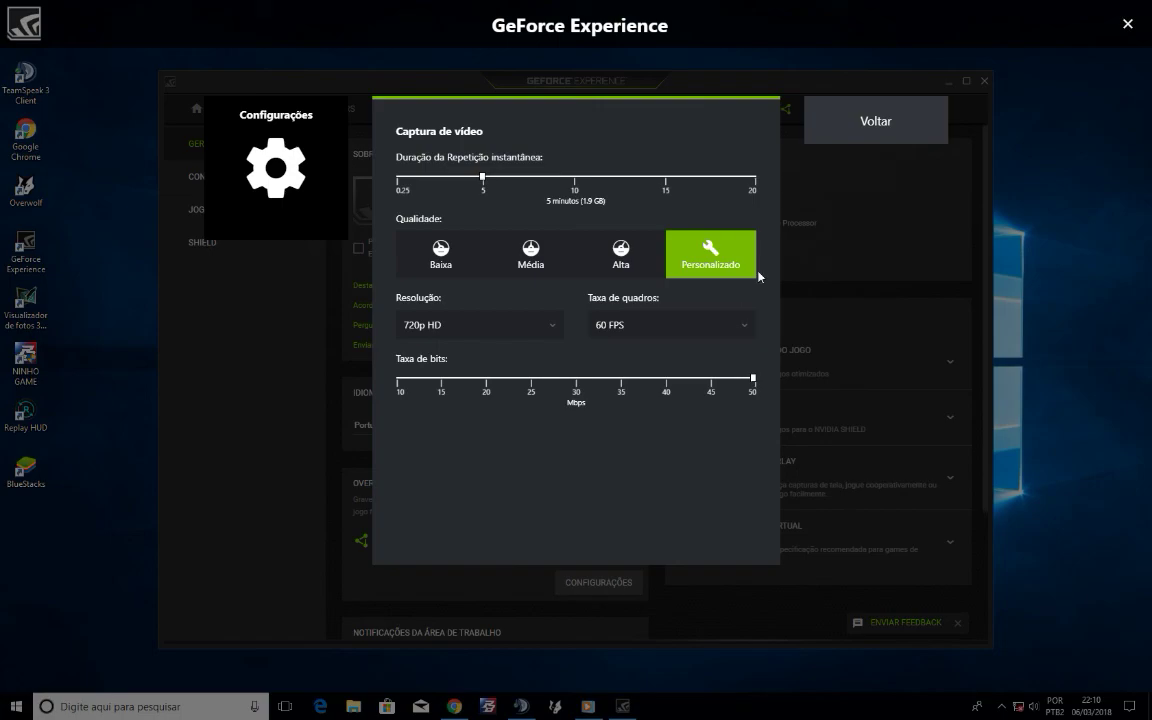
pyautogui.click(862, 122)
# - Review the overlay's notification settings, and finish by closing the overlay
pyautogui.scroll(-2, 519, 503)
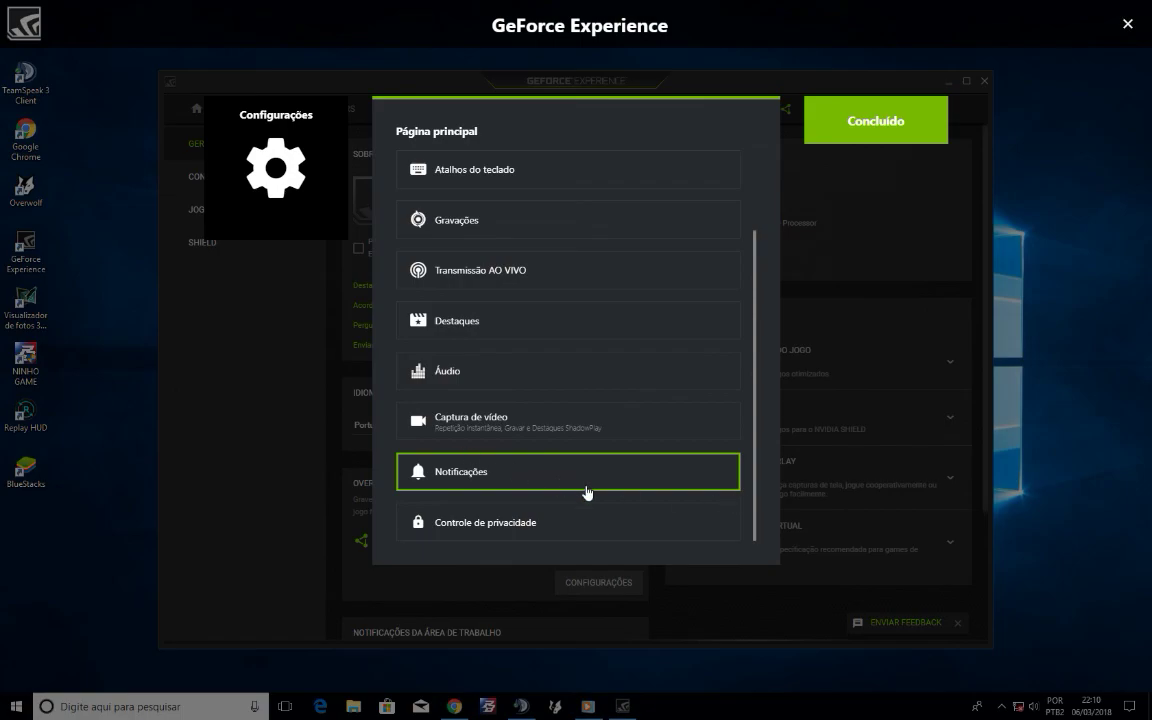
pyautogui.click(644, 485)
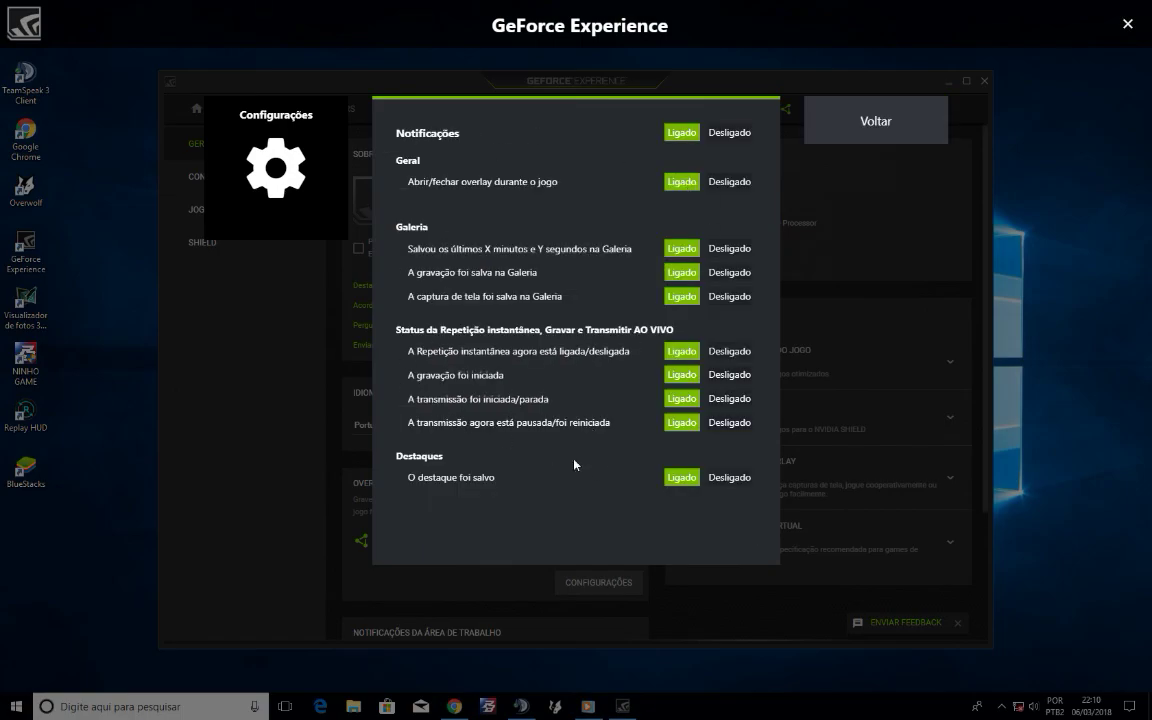
pyautogui.click(848, 121)
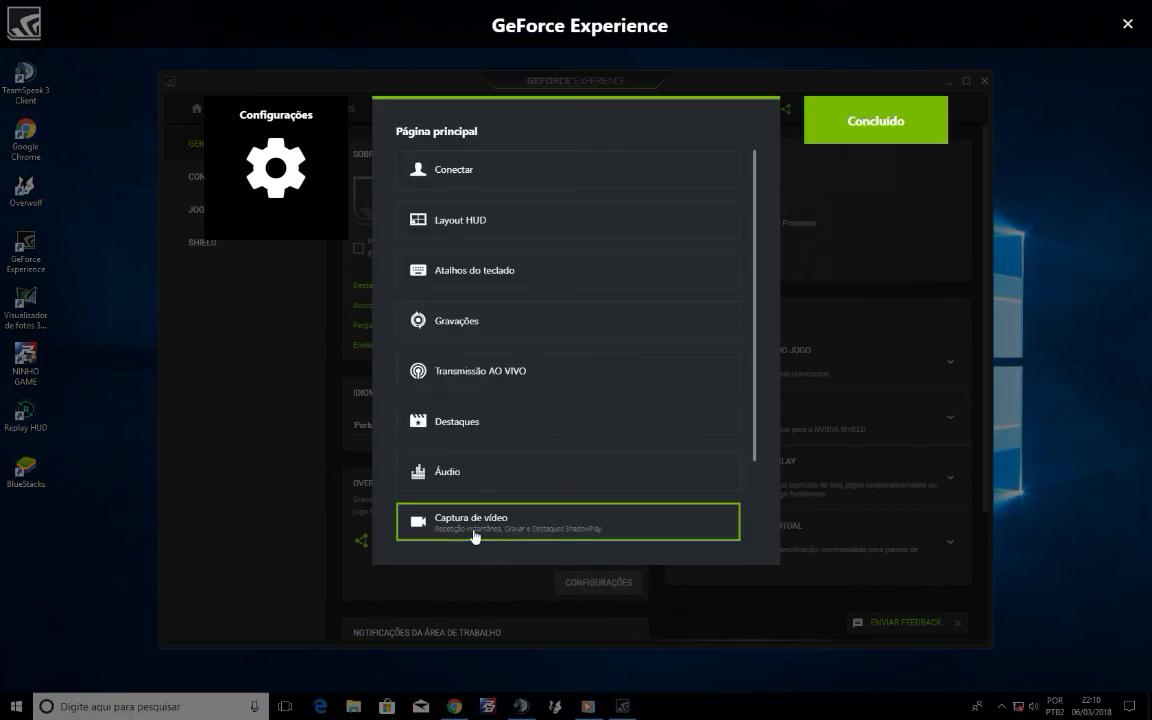
pyautogui.scroll(-2, 545, 483)
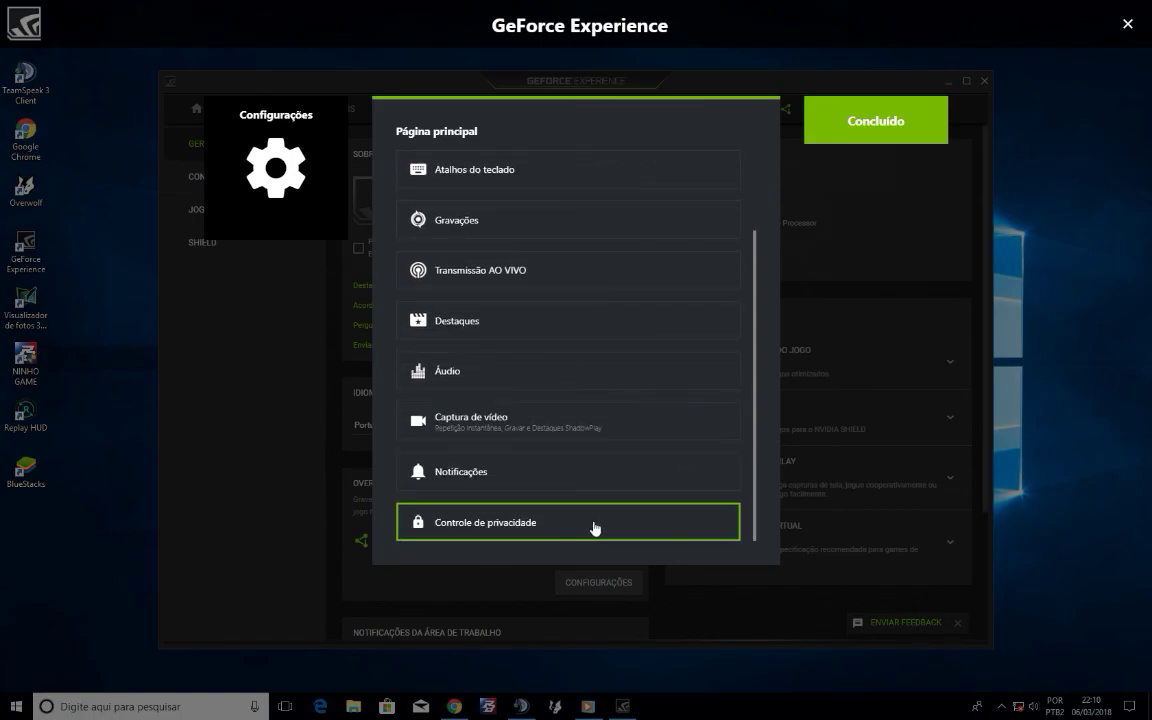
pyautogui.click(889, 119)
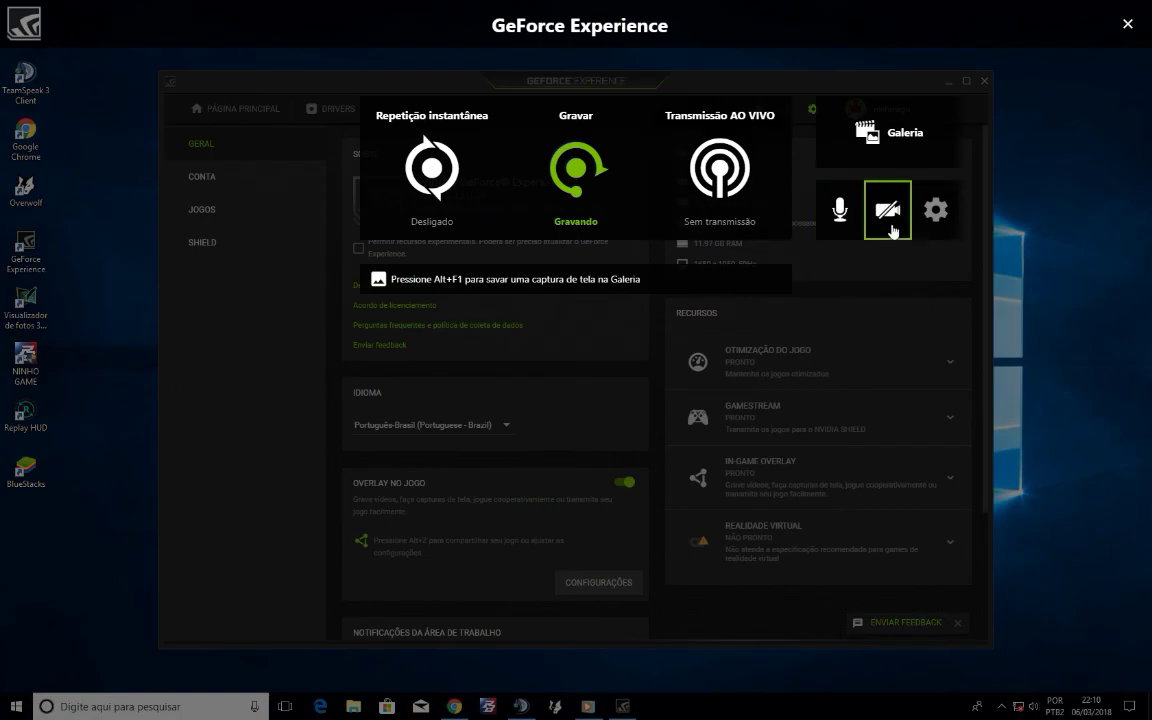
pyautogui.click(1127, 24)
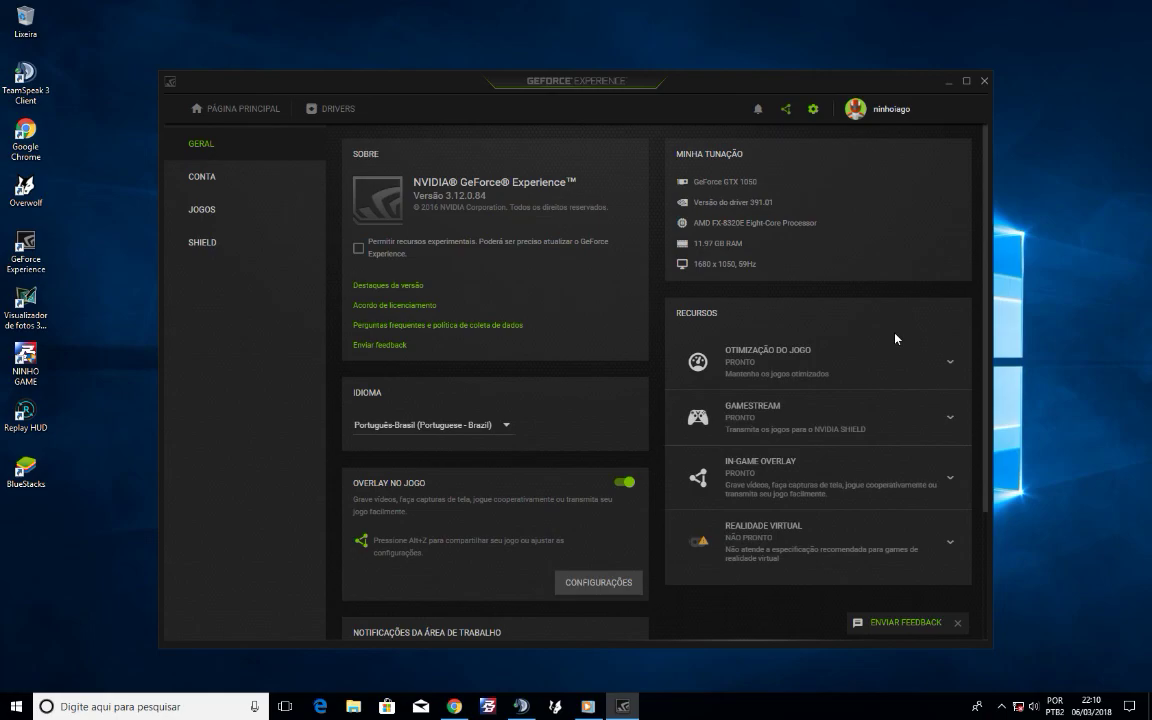